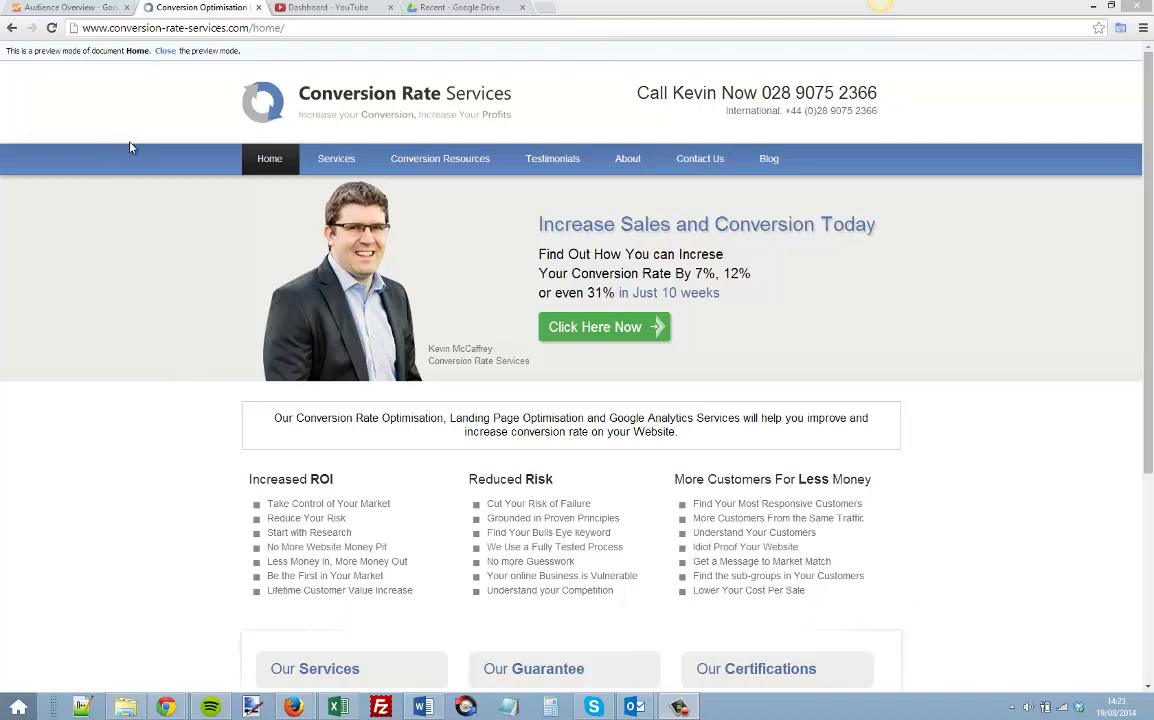
Open the website's Contact Us page and highlight the /contact-us/ part of its address.
{"action": "left_click", "coordinate": [699, 164]}
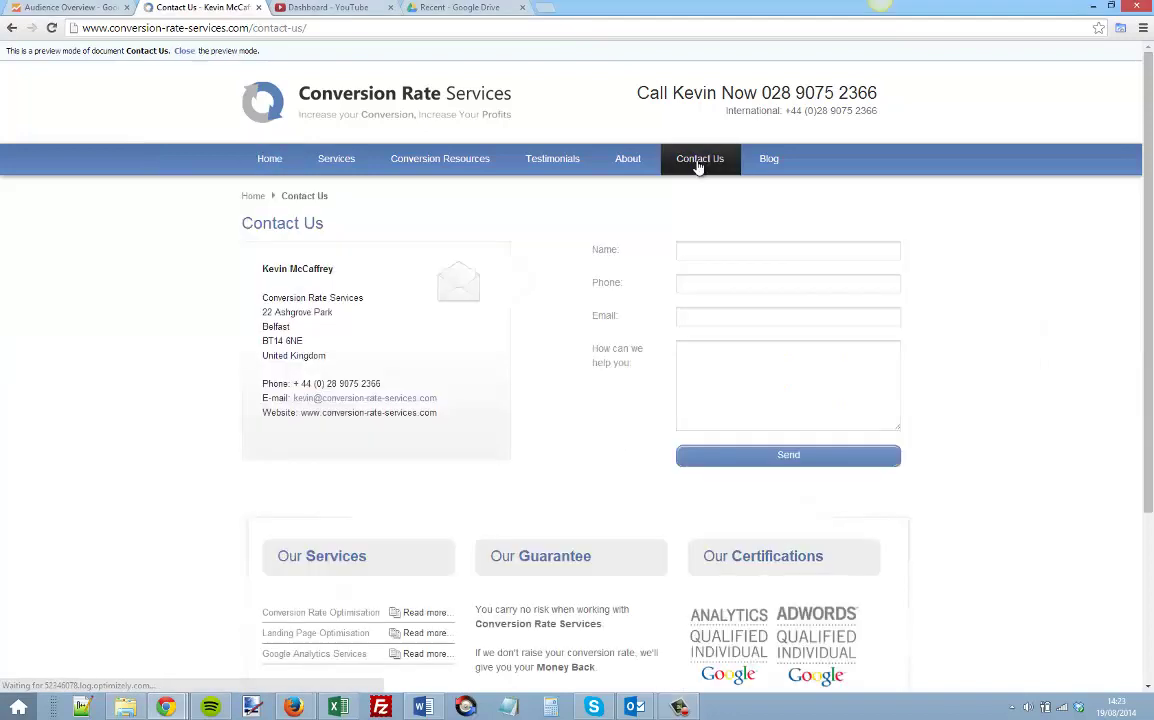
{"action": "left_click", "coordinate": [251, 29]}
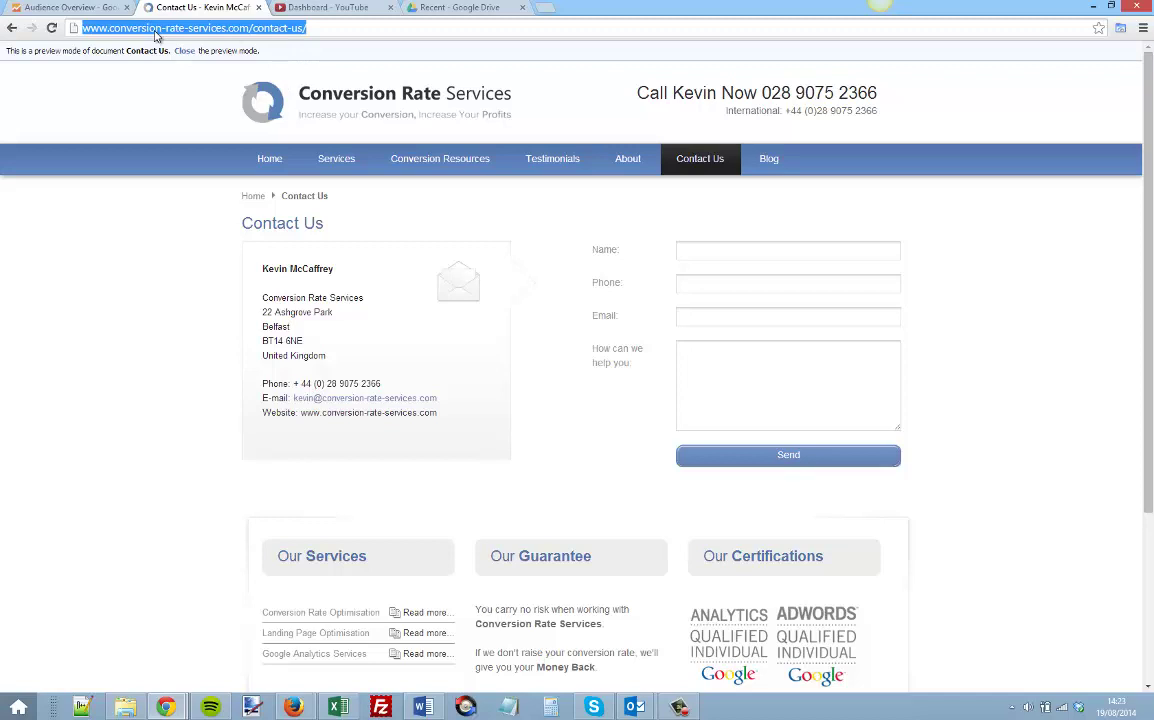
{"action": "left_click", "coordinate": [250, 28]}
{"action": "left_click_drag", "start_coordinate": [250, 28], "coordinate": [322, 50]}
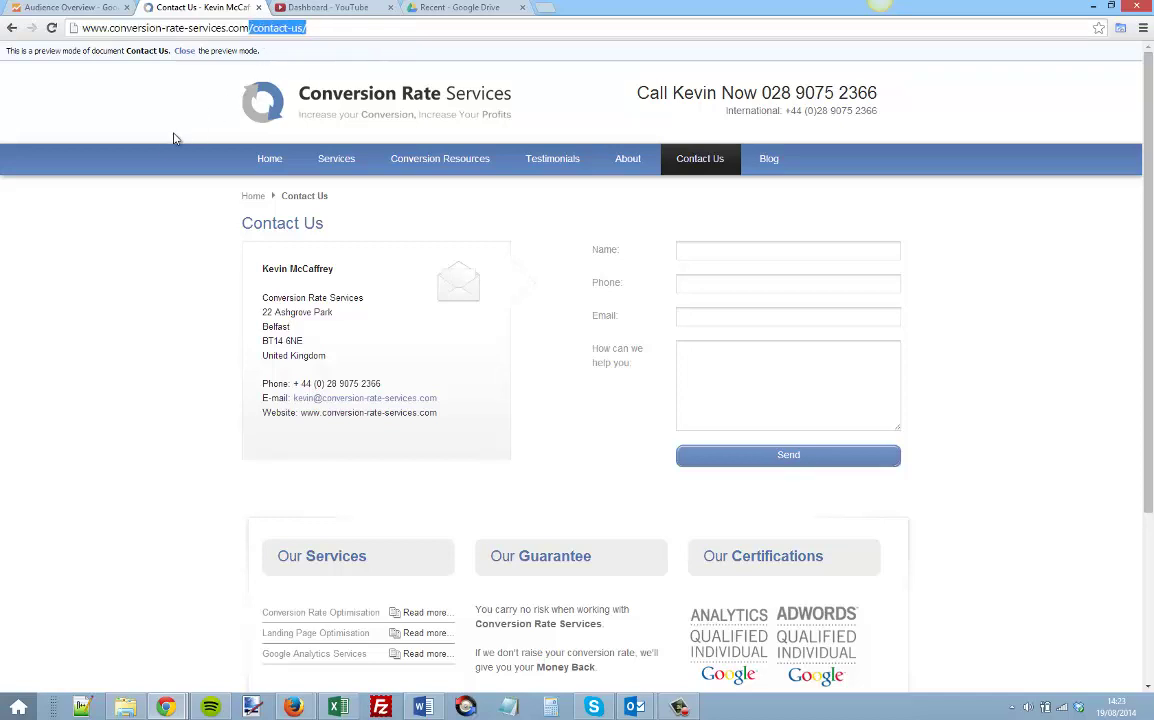
{"action": "left_click", "coordinate": [679, 707]}
{"action": "left_click", "coordinate": [89, 14]}
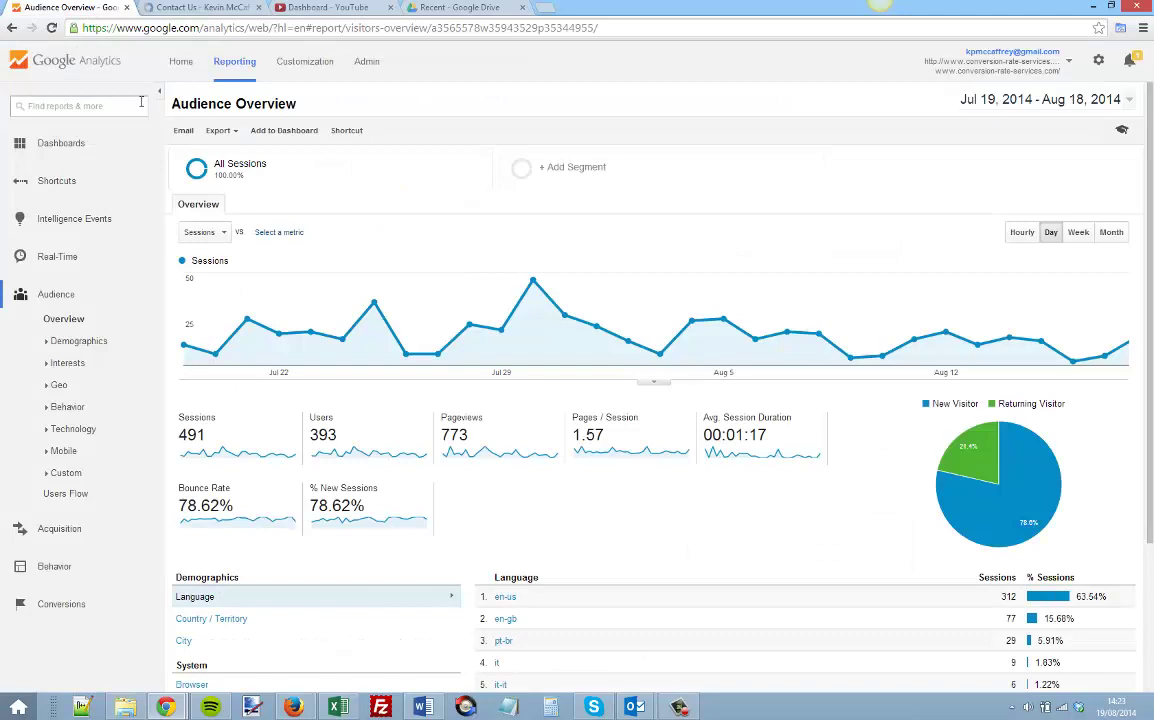
{"action": "left_click", "coordinate": [365, 63]}
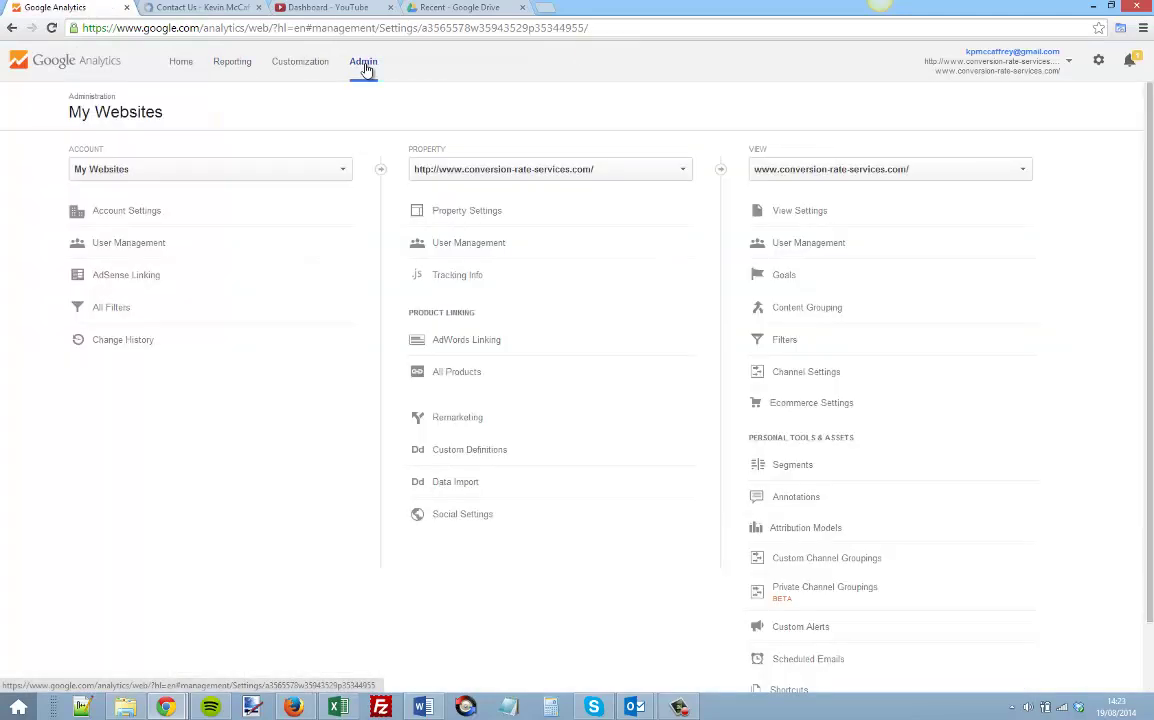
{"action": "left_click", "coordinate": [786, 276]}
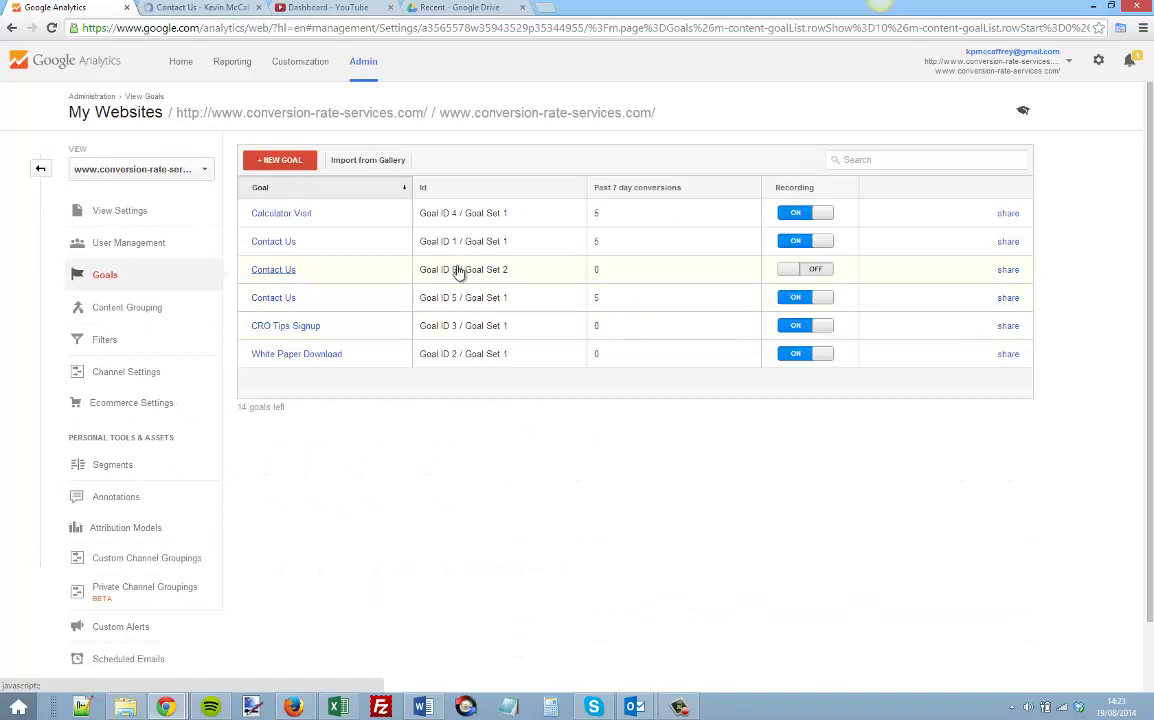
Start a new goal named Contact Us, set its type to Destination, and continue to the goal details.
{"action": "left_click", "coordinate": [285, 163]}
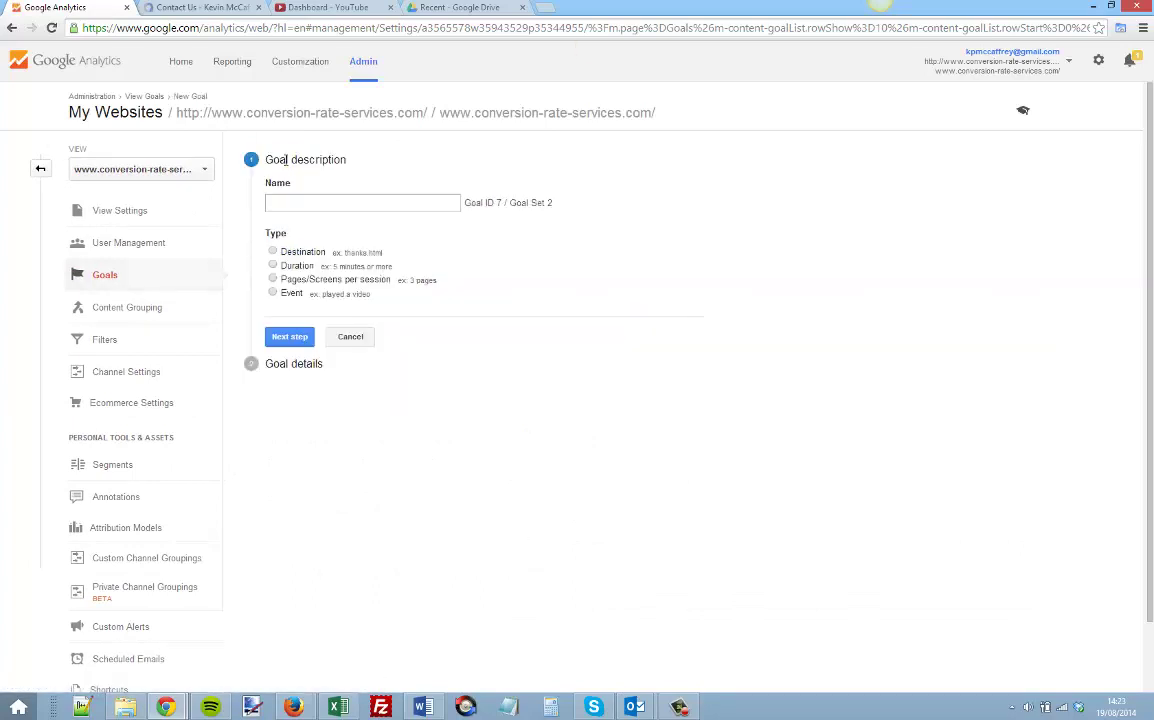
{"action": "left_click", "coordinate": [328, 198]}
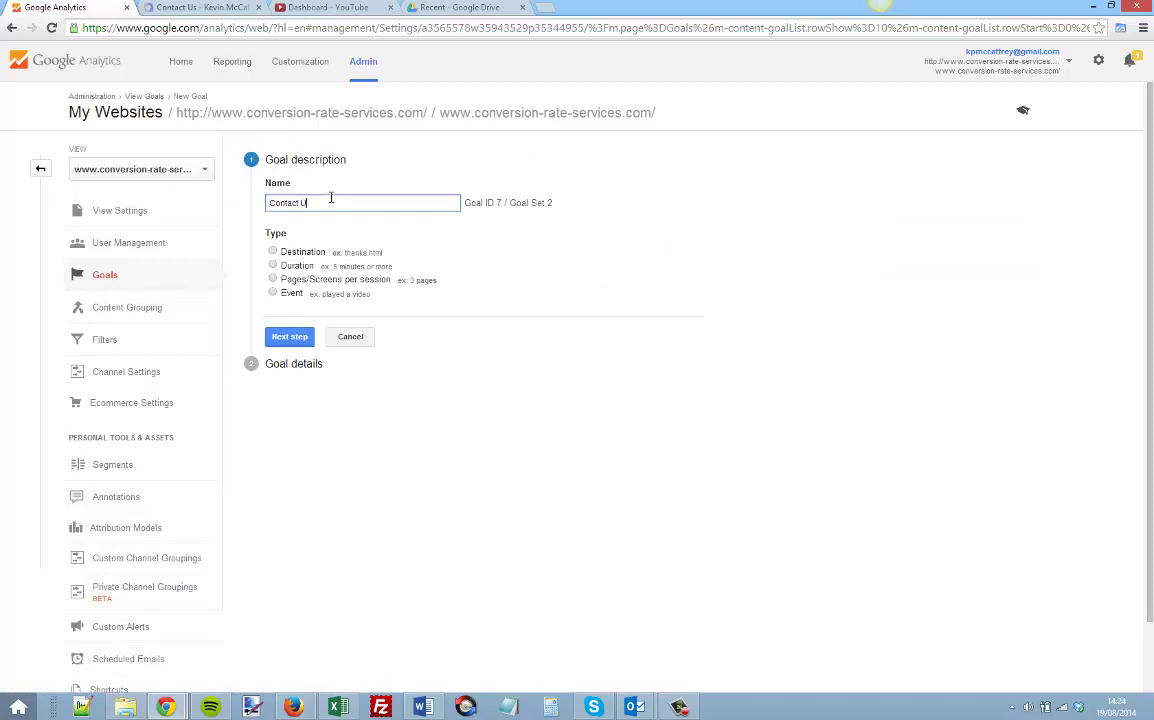
{"action": "left_click", "coordinate": [681, 706]}
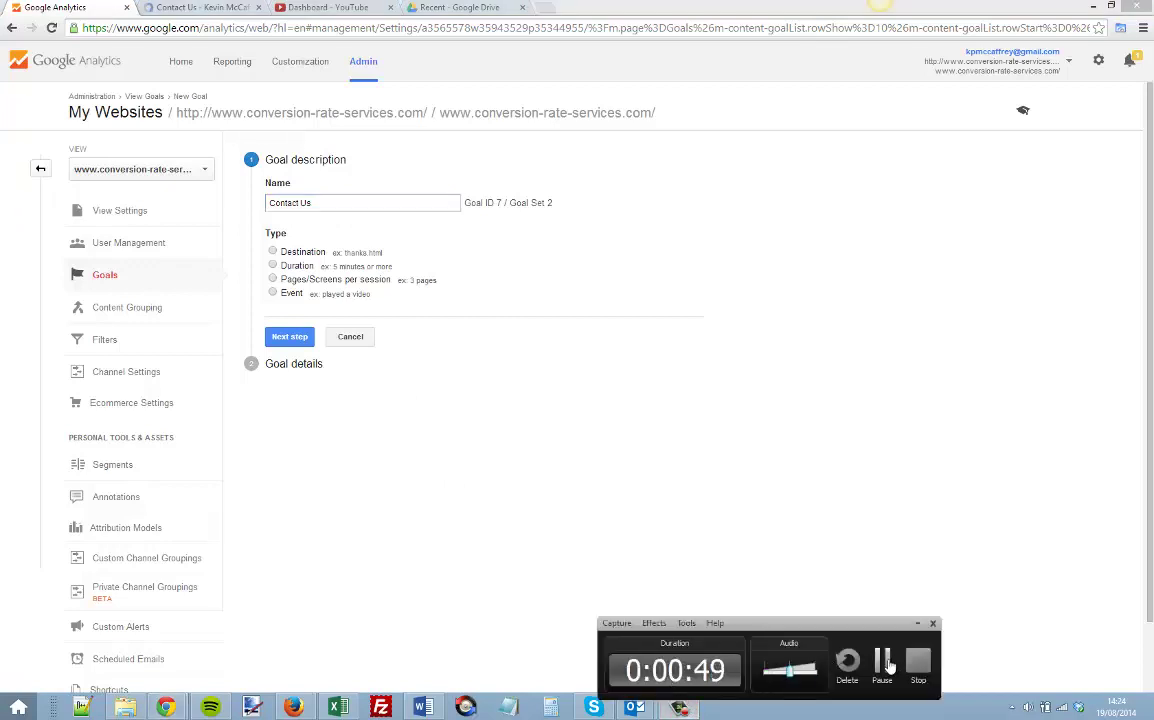
{"action": "left_click", "coordinate": [605, 498]}
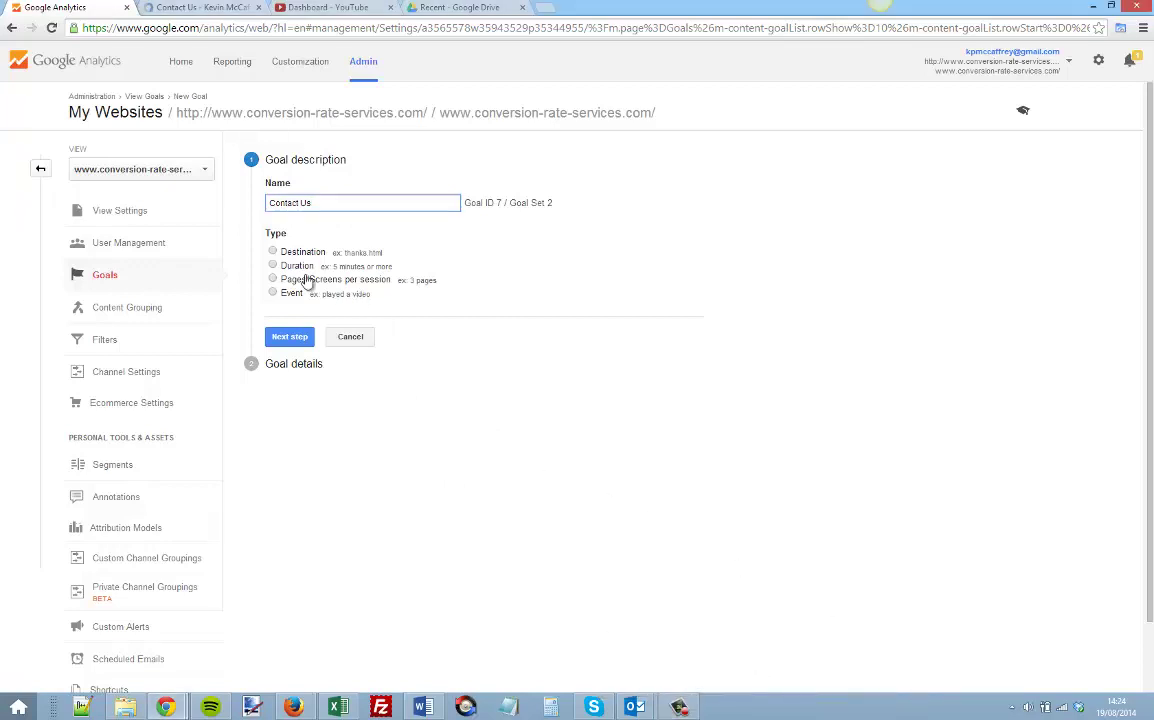
{"action": "left_click", "coordinate": [273, 253]}
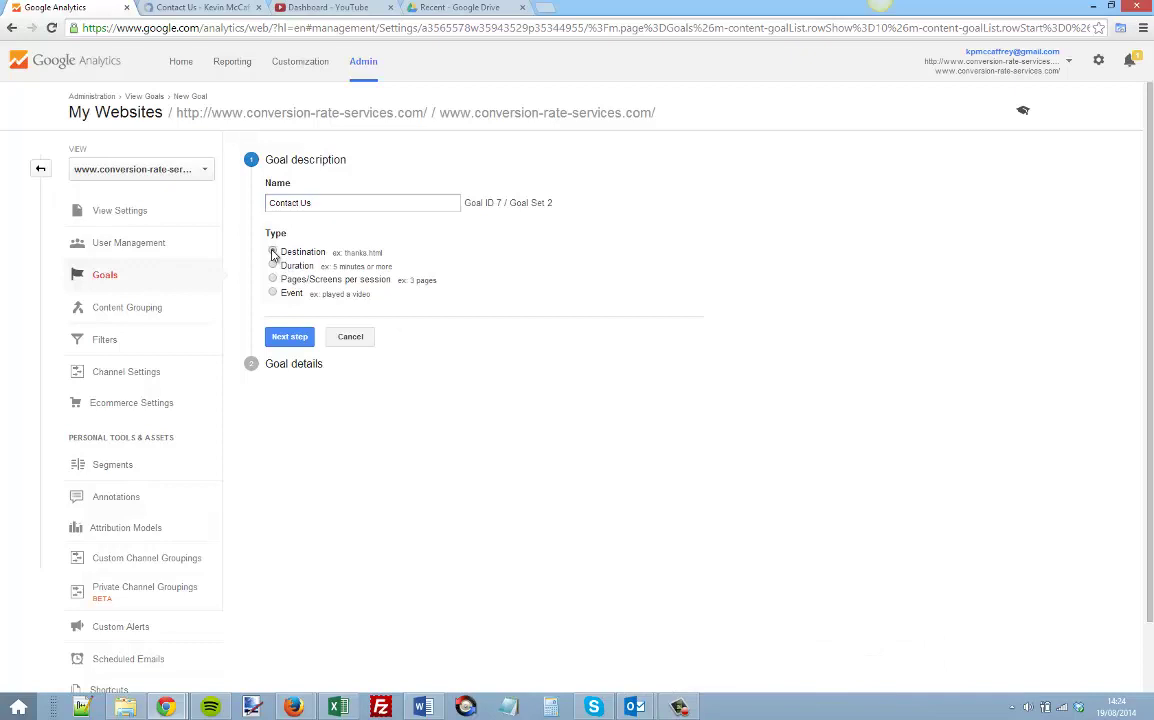
{"action": "left_click", "coordinate": [290, 338]}
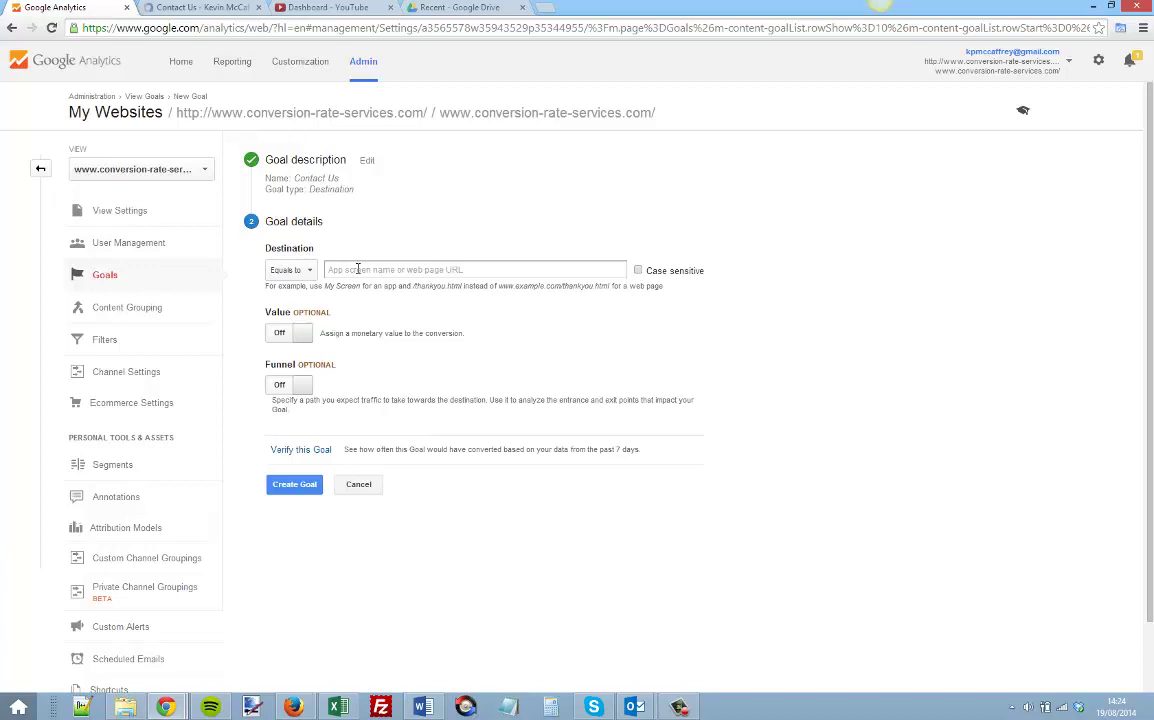
Copy /contact-us/ from the Contact Us page's address and paste it as the goal's Equals to destination in Google Analytics.
{"action": "left_click", "coordinate": [190, 7]}
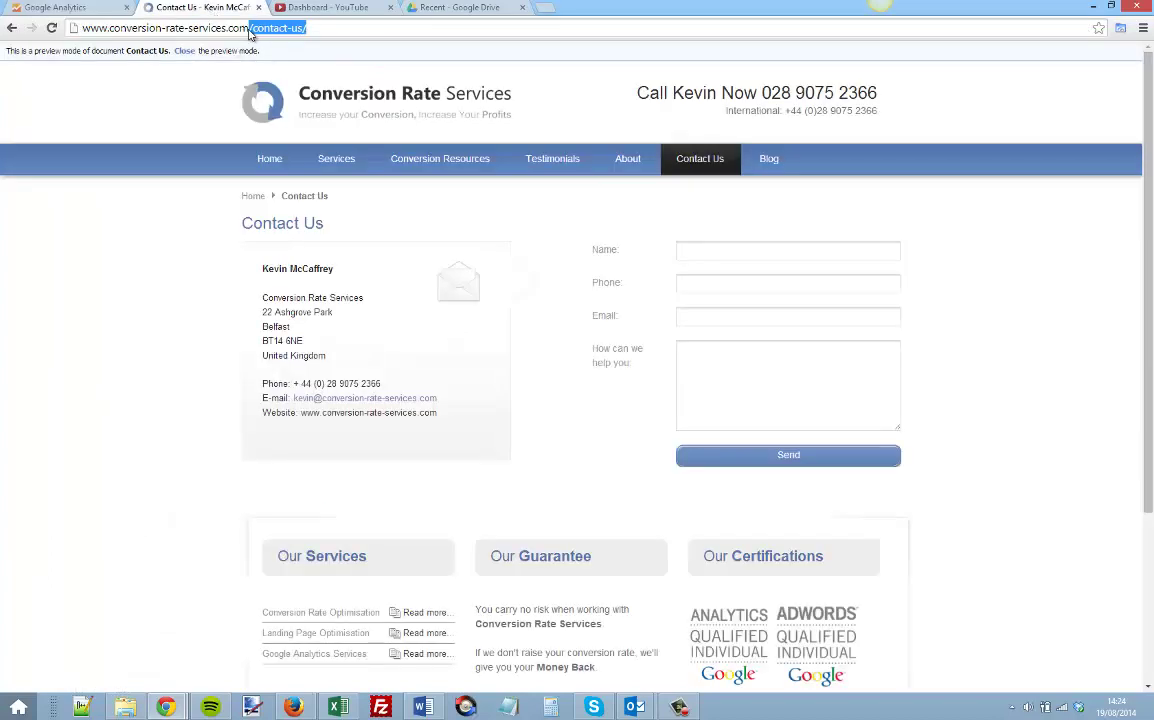
{"action": "left_click", "coordinate": [248, 29]}
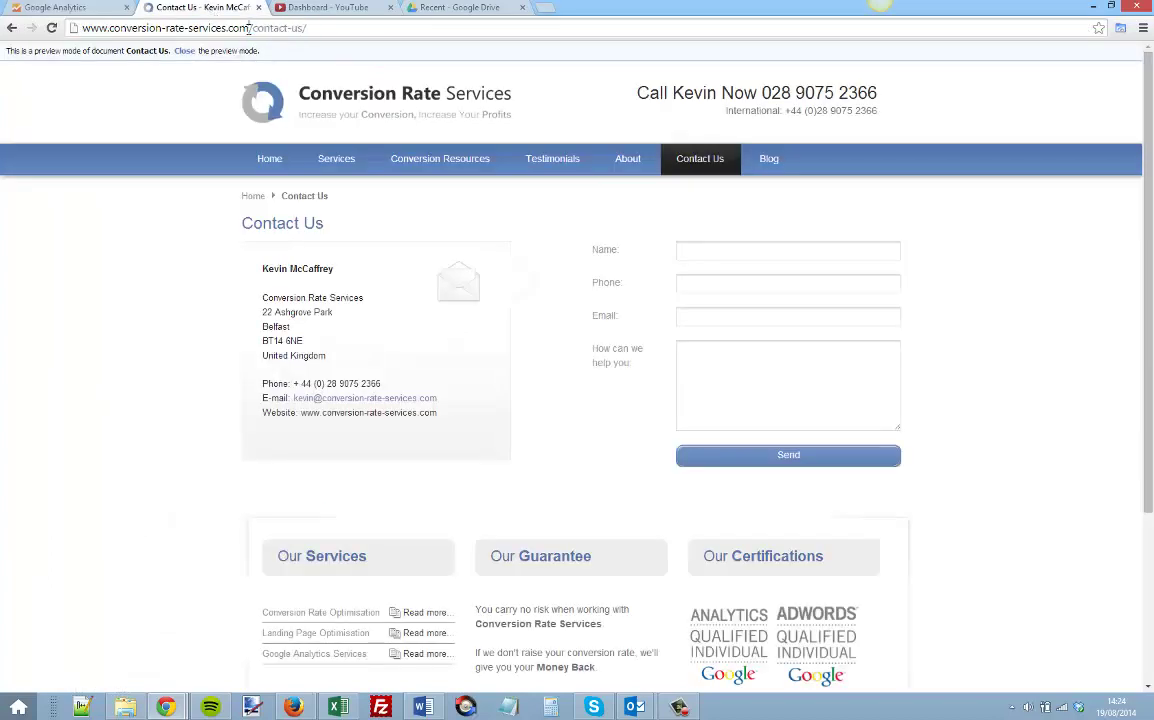
{"action": "left_click_drag", "start_coordinate": [248, 29], "coordinate": [315, 28]}
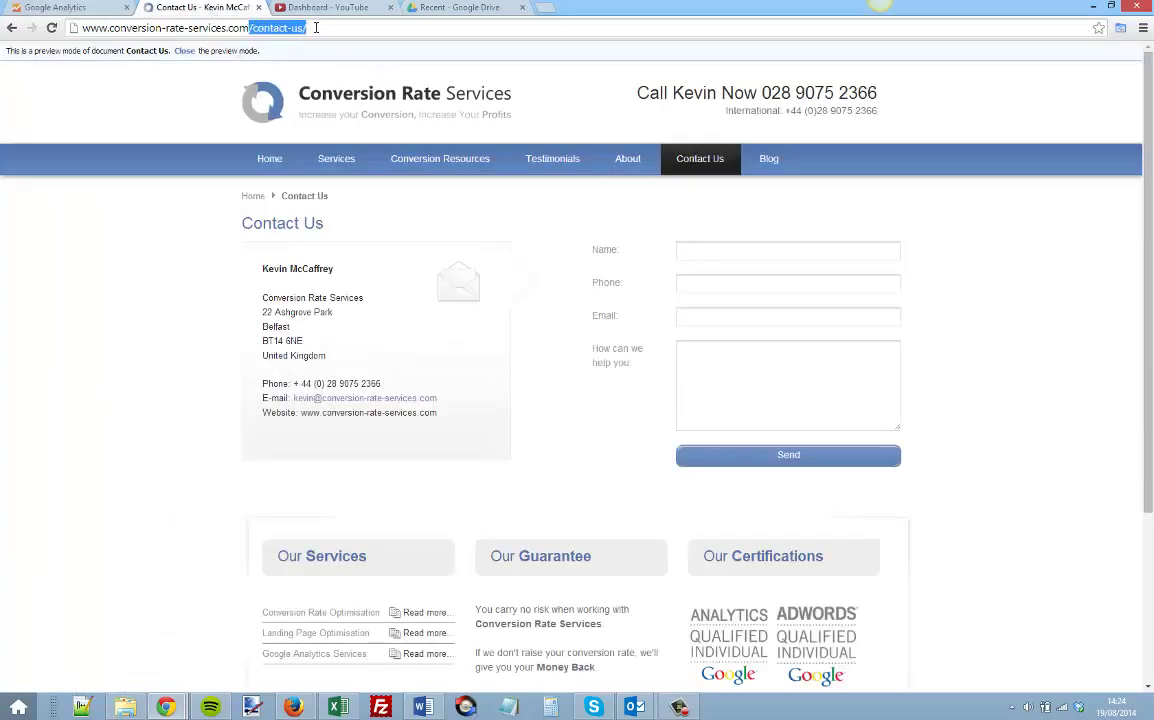
{"action": "right_click", "coordinate": [263, 33]}
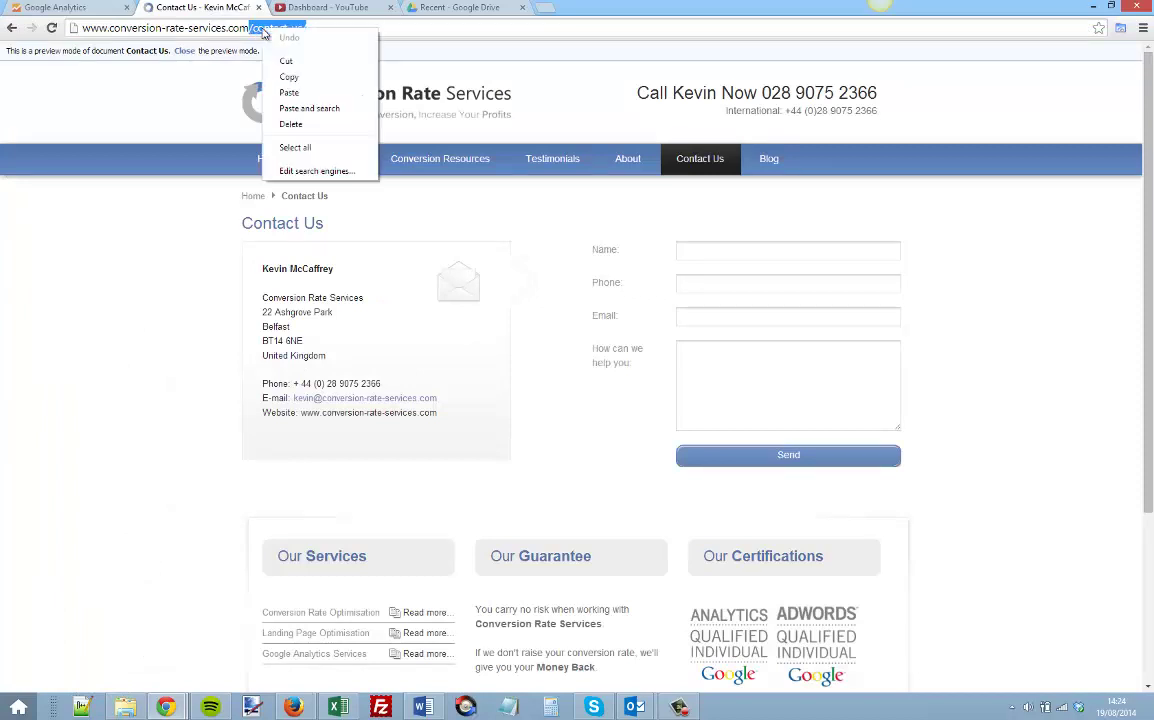
{"action": "left_click", "coordinate": [290, 77]}
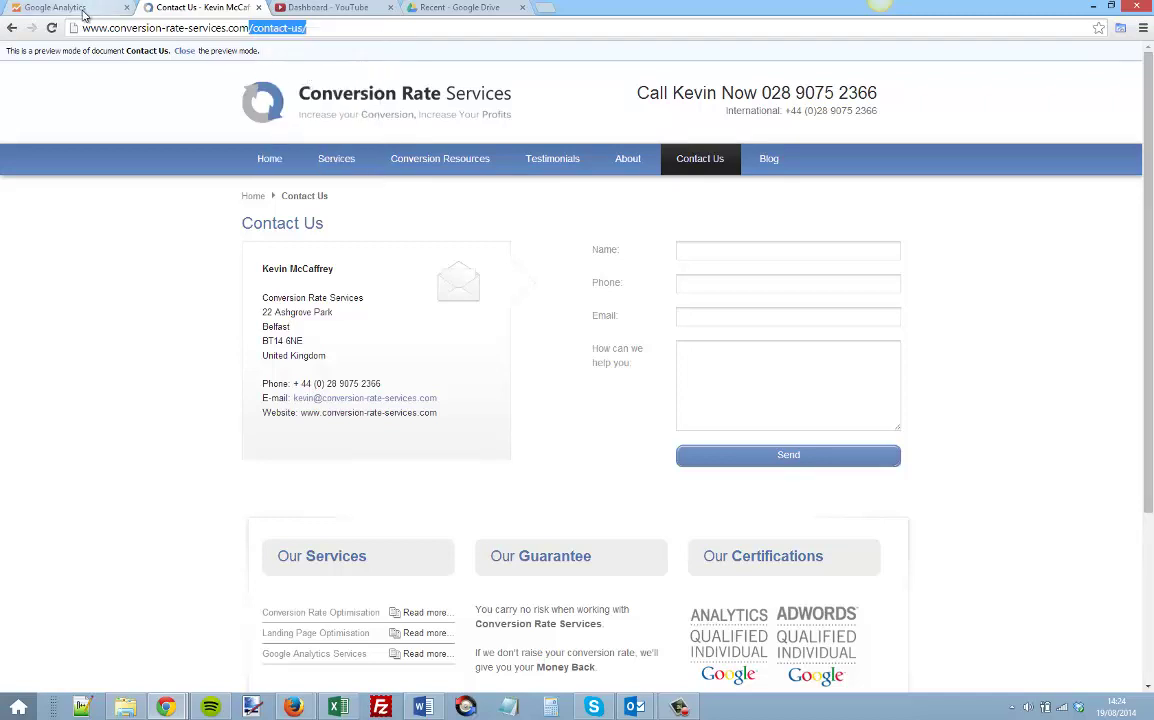
{"action": "left_click", "coordinate": [78, 10]}
{"action": "left_click", "coordinate": [362, 269]}
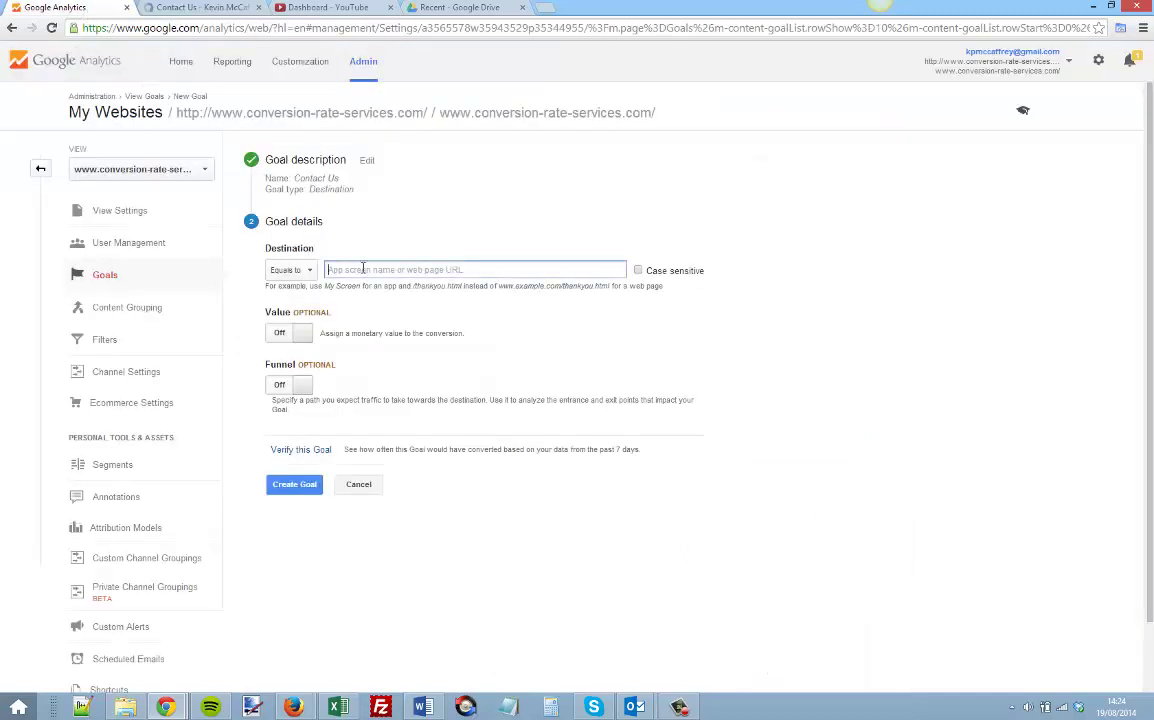
{"action": "right_click", "coordinate": [362, 269]}
{"action": "left_click", "coordinate": [398, 348]}
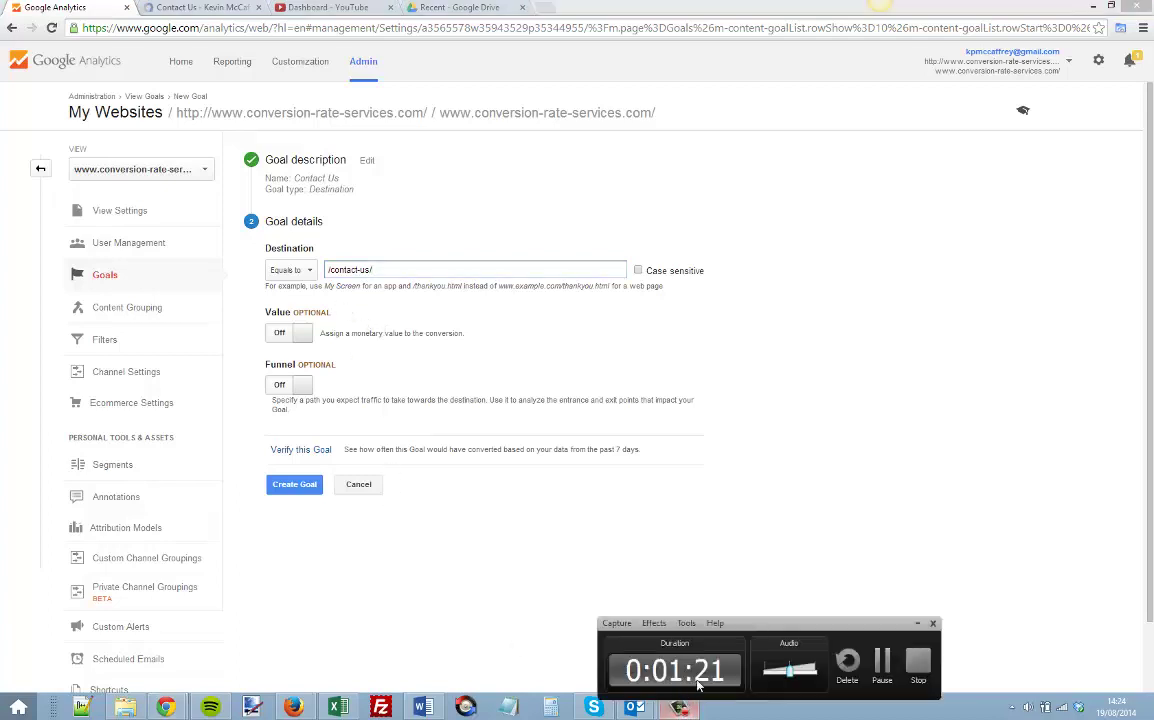
Turn on the optional monetary value for the goal and set it to 200 GBP.
{"action": "left_click", "coordinate": [281, 335]}
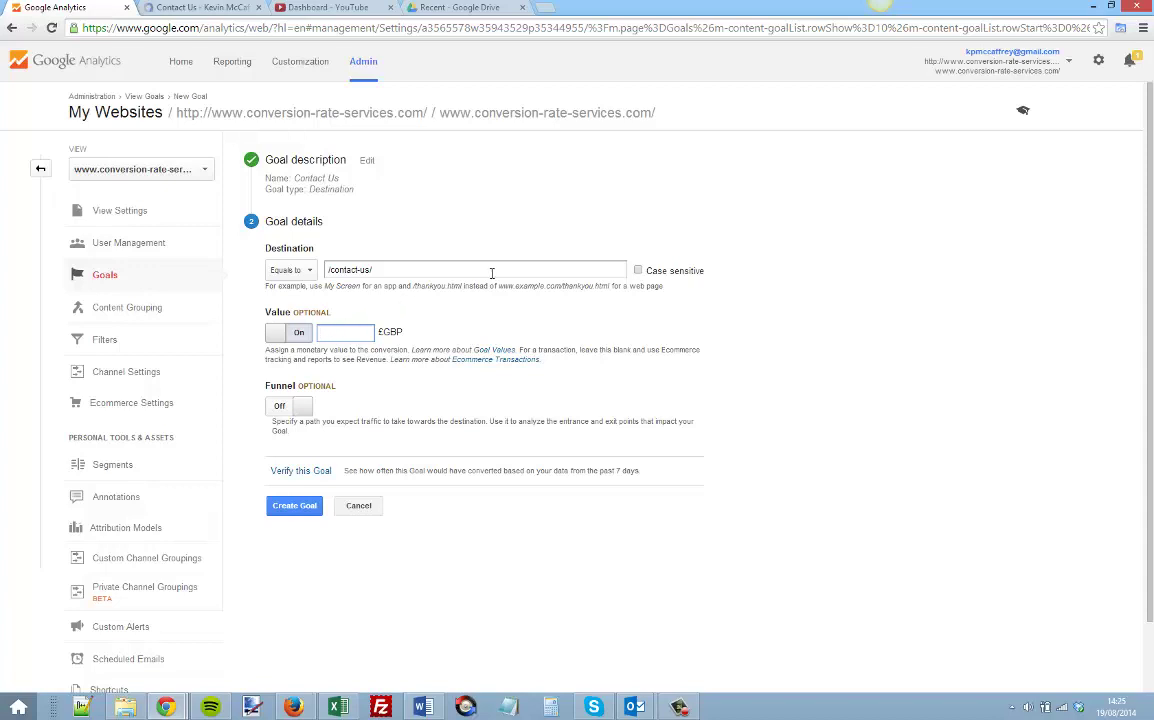
{"action": "left_click", "coordinate": [350, 331]}
{"action": "left_click", "coordinate": [685, 710]}
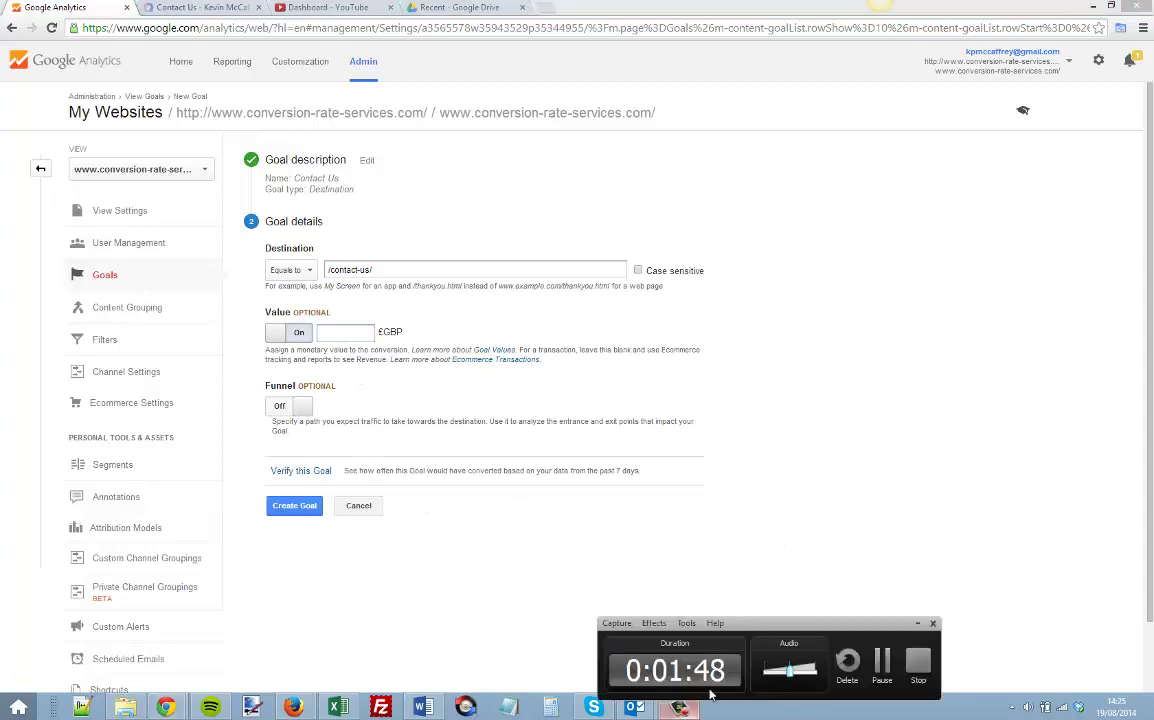
{"action": "left_click", "coordinate": [882, 668]}
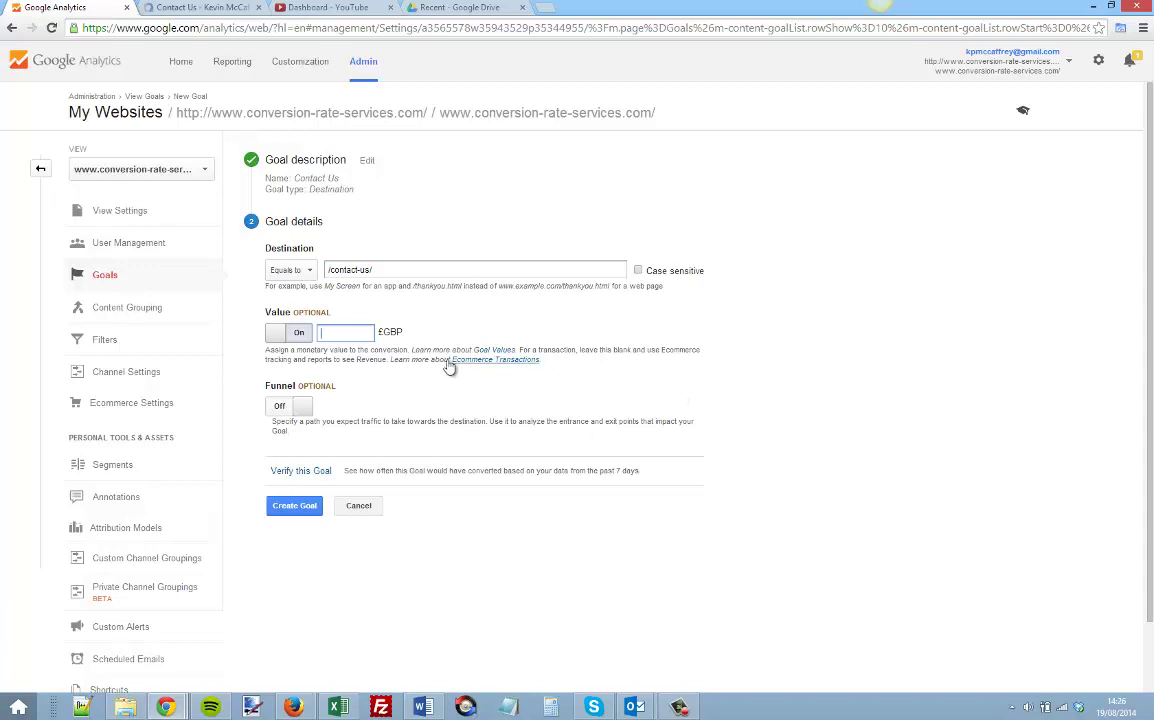
{"action": "left_click", "coordinate": [345, 332]}
{"action": "left_click", "coordinate": [679, 707]}
{"action": "left_click", "coordinate": [679, 708]}
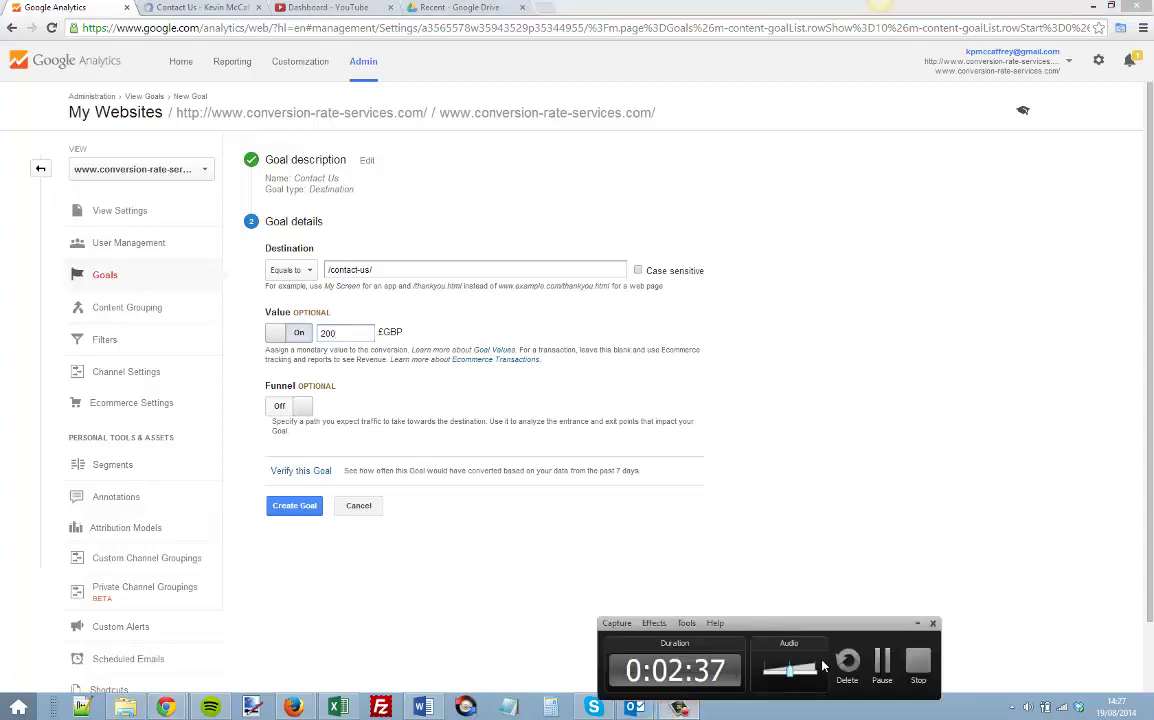
{"action": "left_click", "coordinate": [793, 597]}
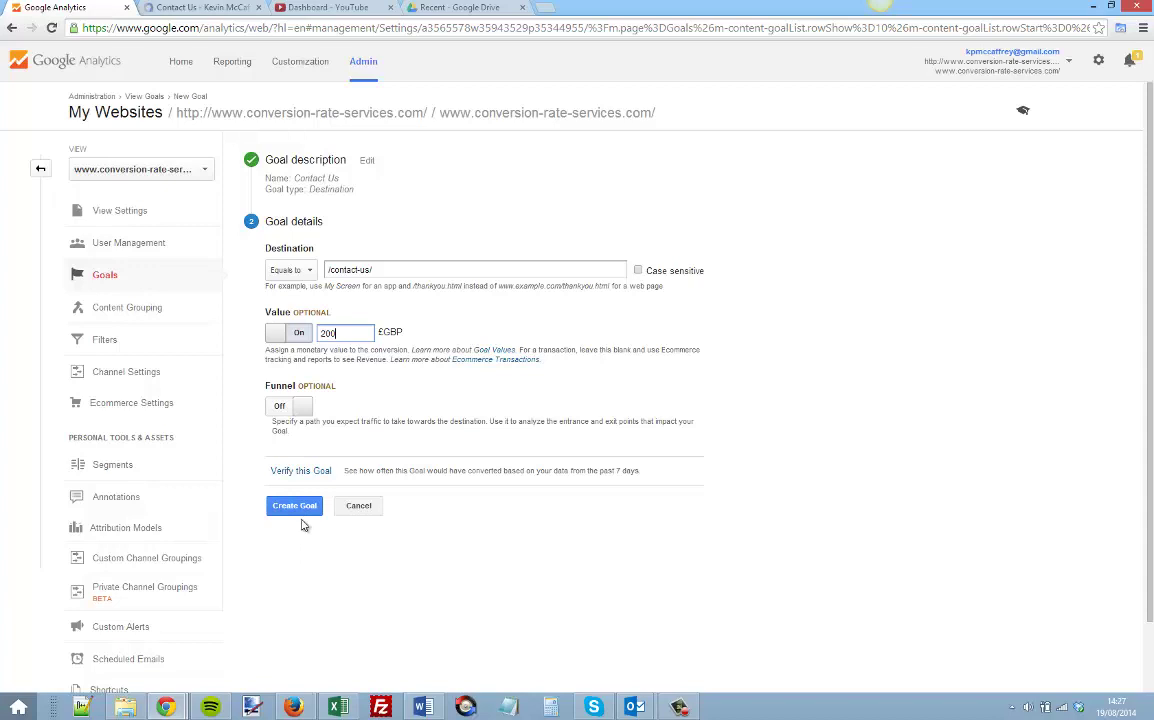
Verify the Contact Us goal against the past 7 days of data and create it.
{"action": "left_click", "coordinate": [303, 472]}
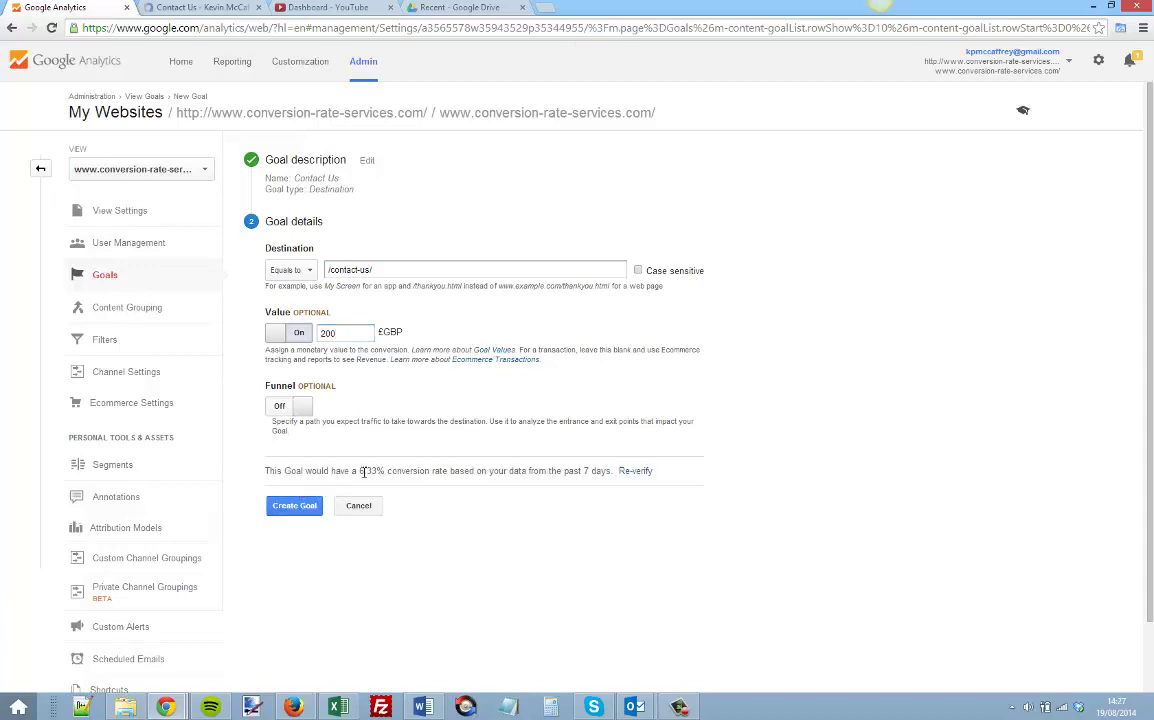
{"action": "left_click_drag", "start_coordinate": [360, 471], "coordinate": [385, 471]}
{"action": "left_click", "coordinate": [395, 440]}
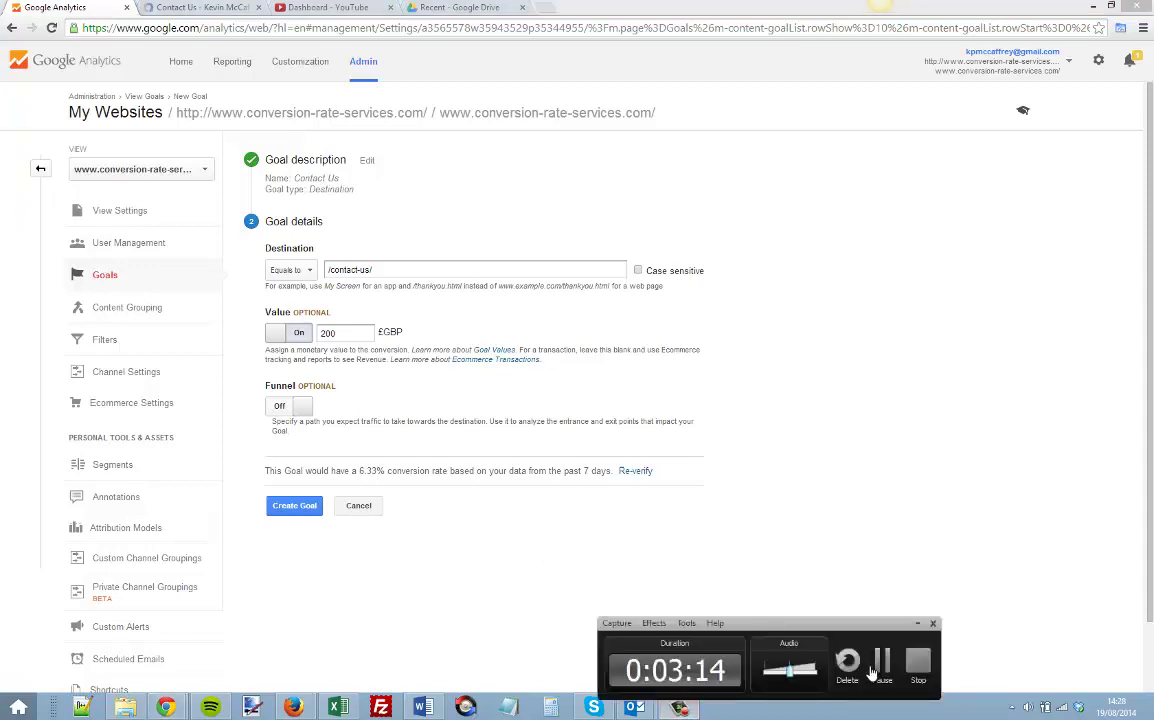
{"action": "left_click", "coordinate": [300, 506]}
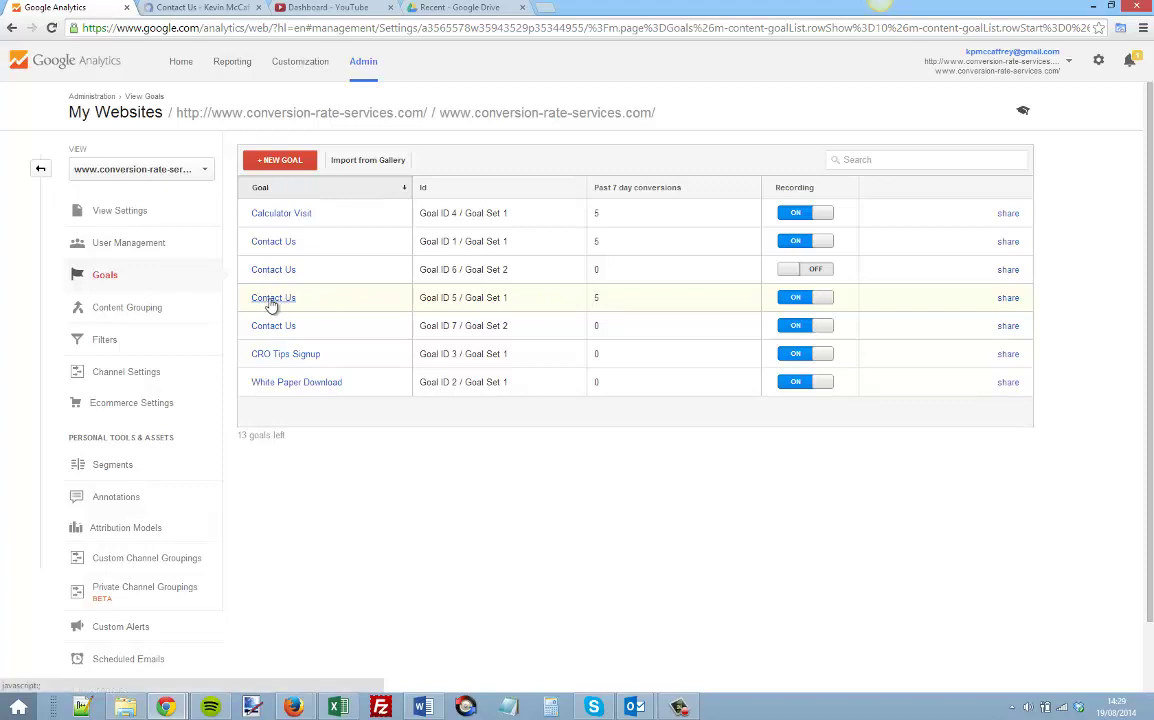
Open the All Traffic report in the Acquisition section of the reports.
{"action": "left_click", "coordinate": [232, 62]}
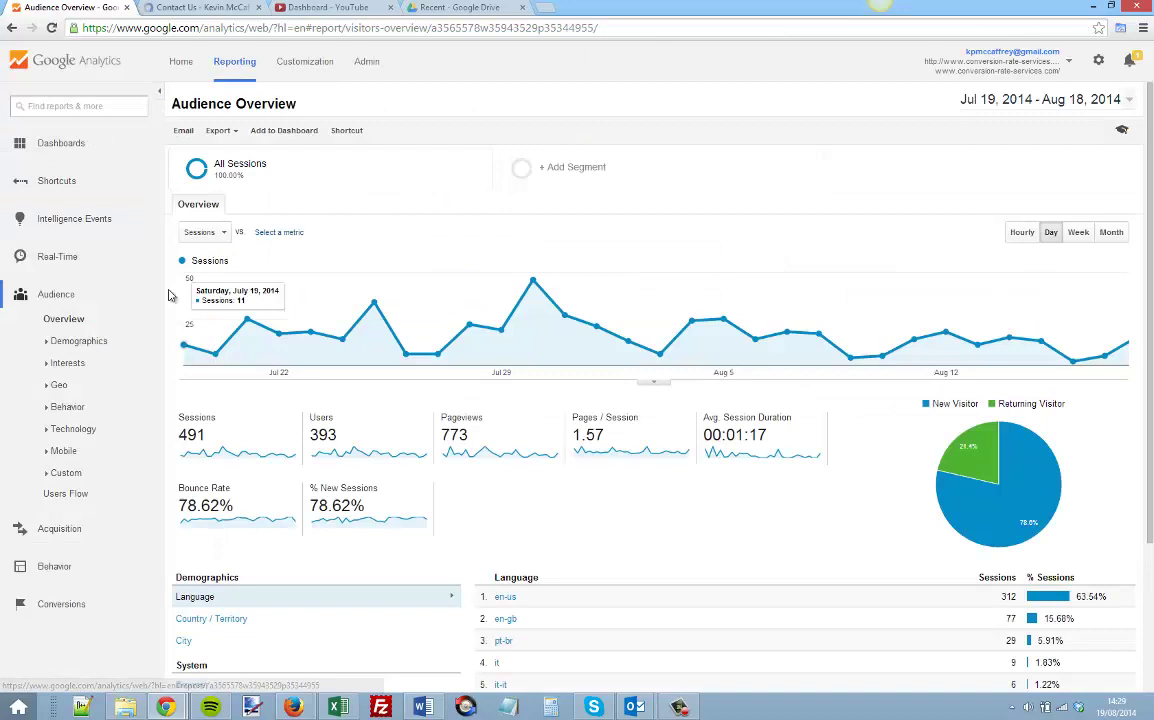
{"action": "left_click", "coordinate": [56, 294]}
{"action": "left_click", "coordinate": [62, 333]}
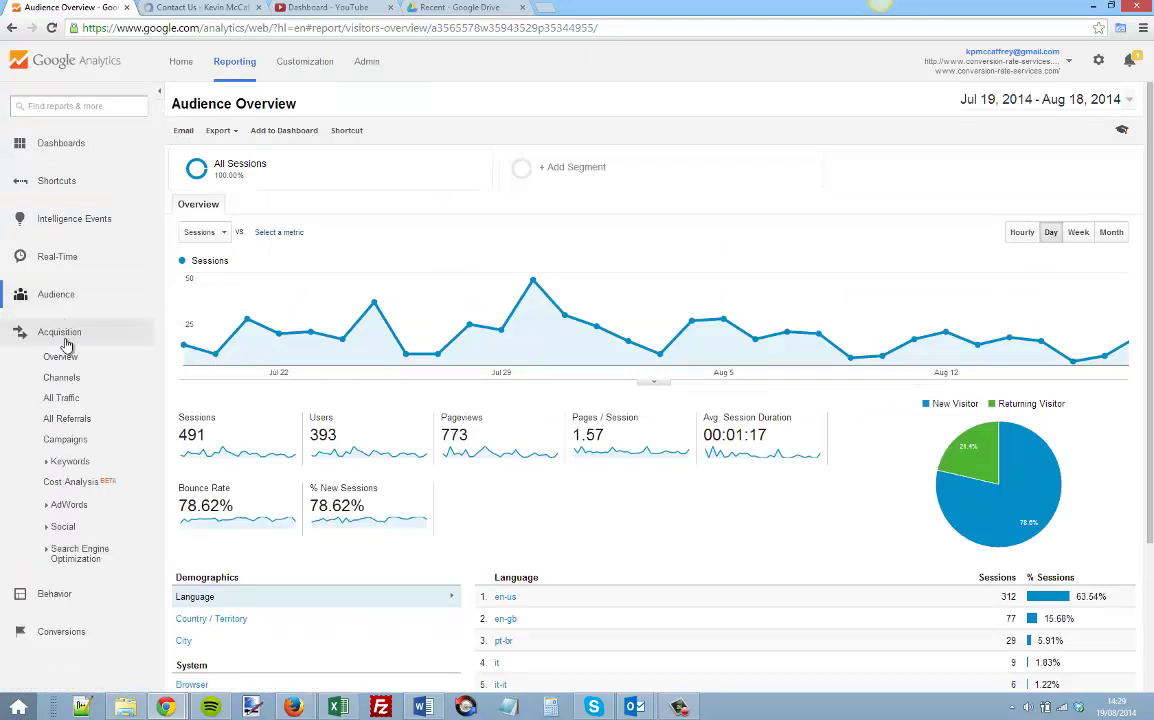
{"action": "left_click", "coordinate": [73, 401]}
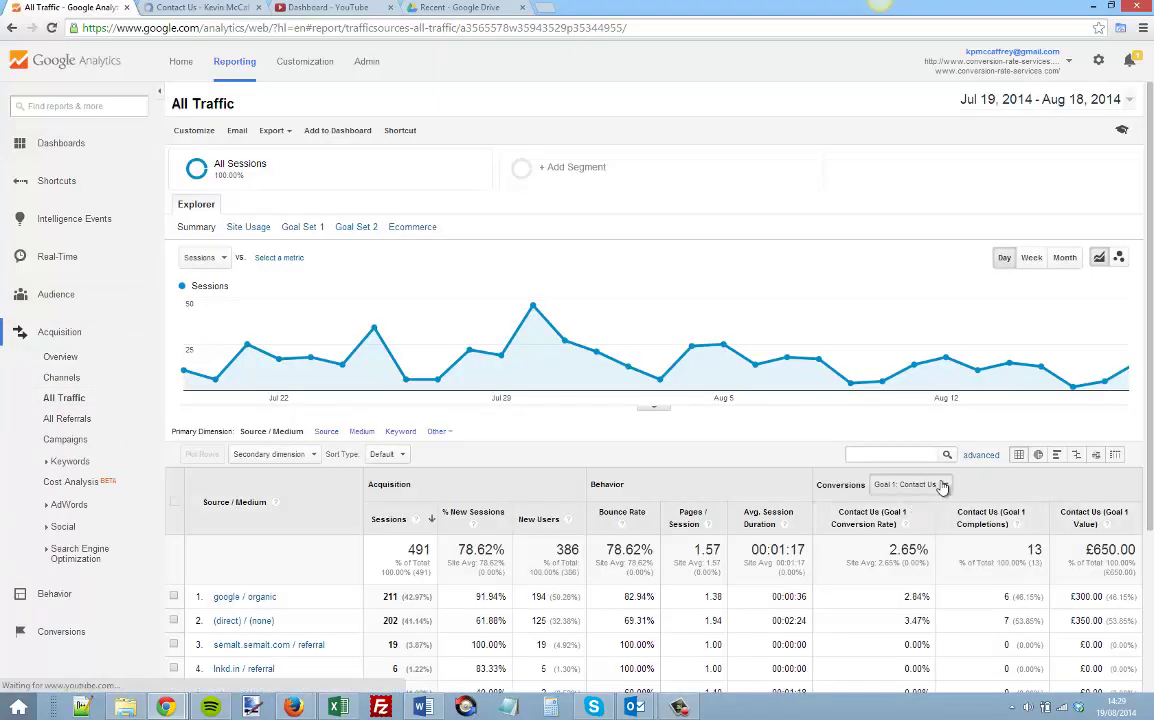
Show conversions for Goal 5: Contact Us and examine the conversion rate, completions and goal value of each traffic source.
{"action": "left_click", "coordinate": [943, 484]}
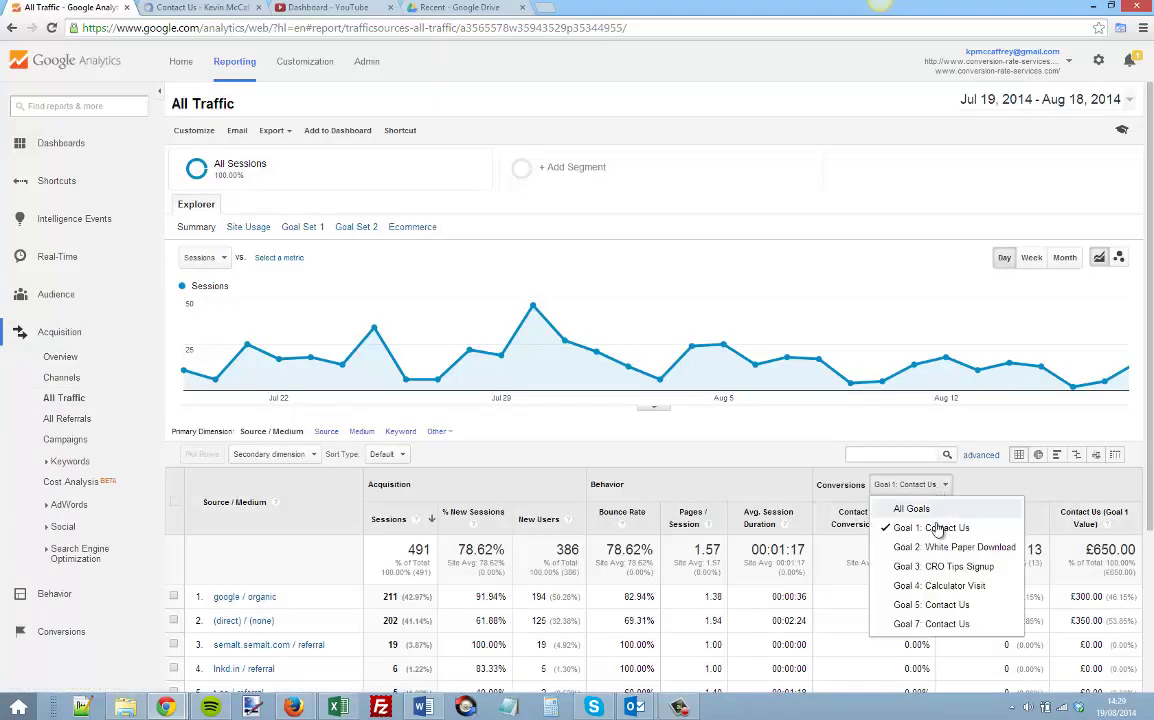
{"action": "left_click", "coordinate": [928, 605]}
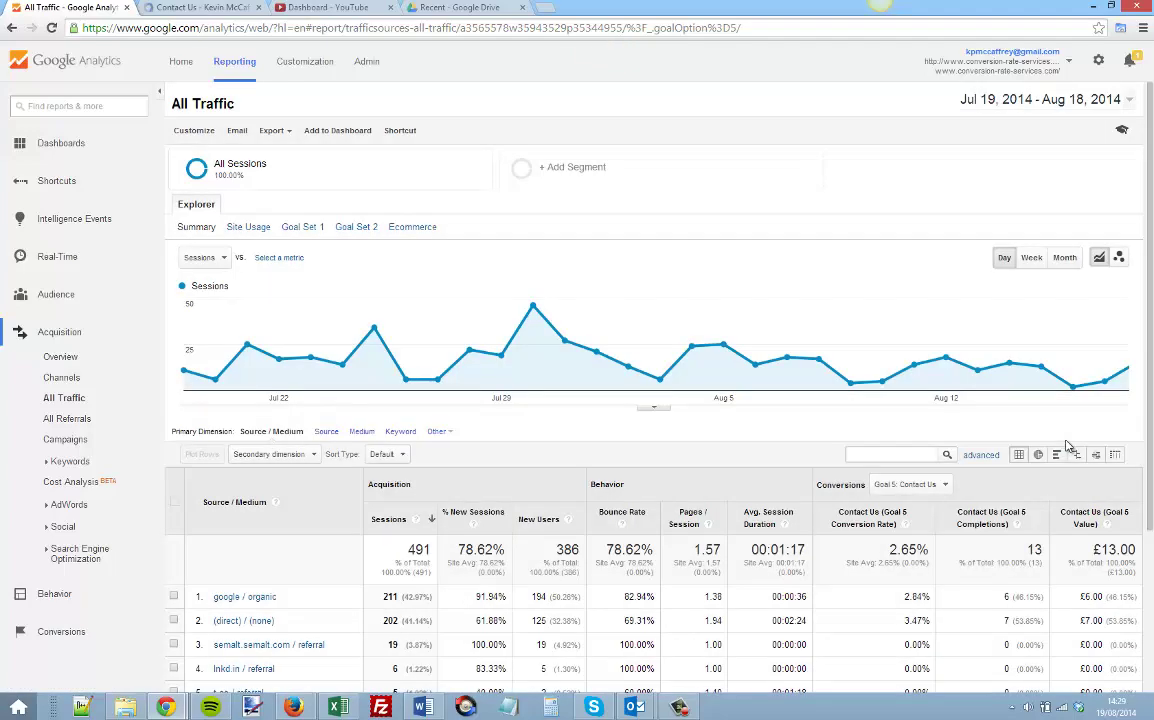
{"action": "scroll", "coordinate": [1063, 450], "scroll_direction": "down", "scroll_amount": 2}
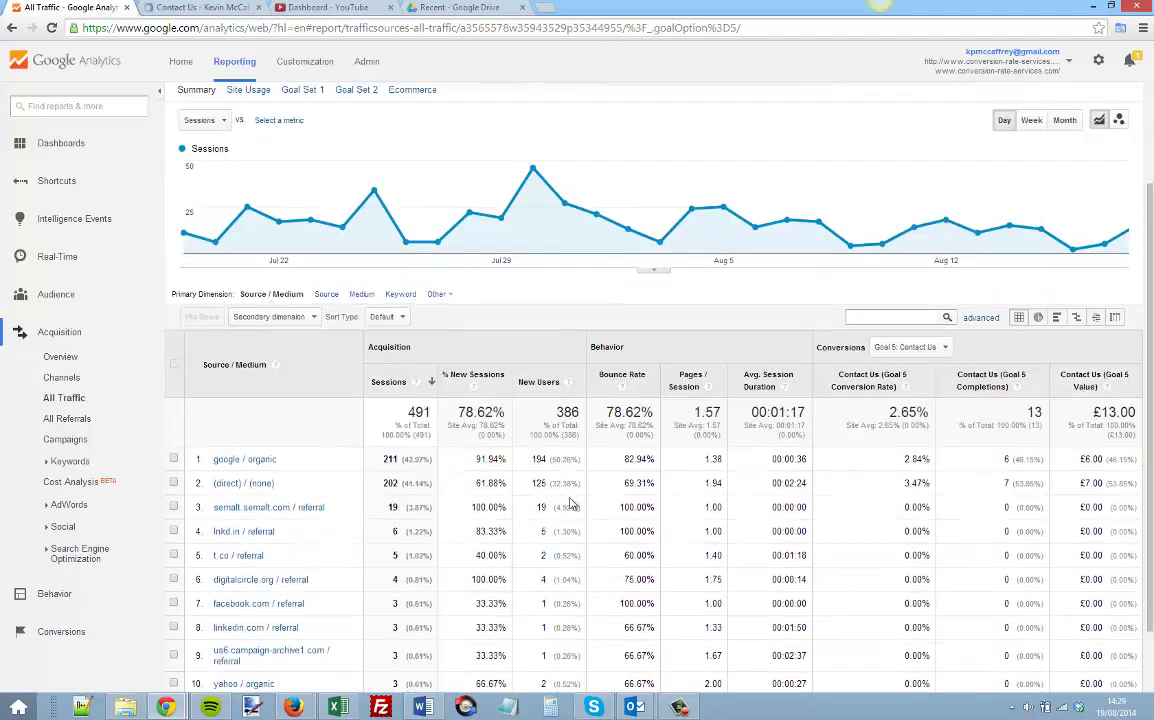
{"action": "scroll", "coordinate": [571, 505], "scroll_direction": "down", "scroll_amount": 1}
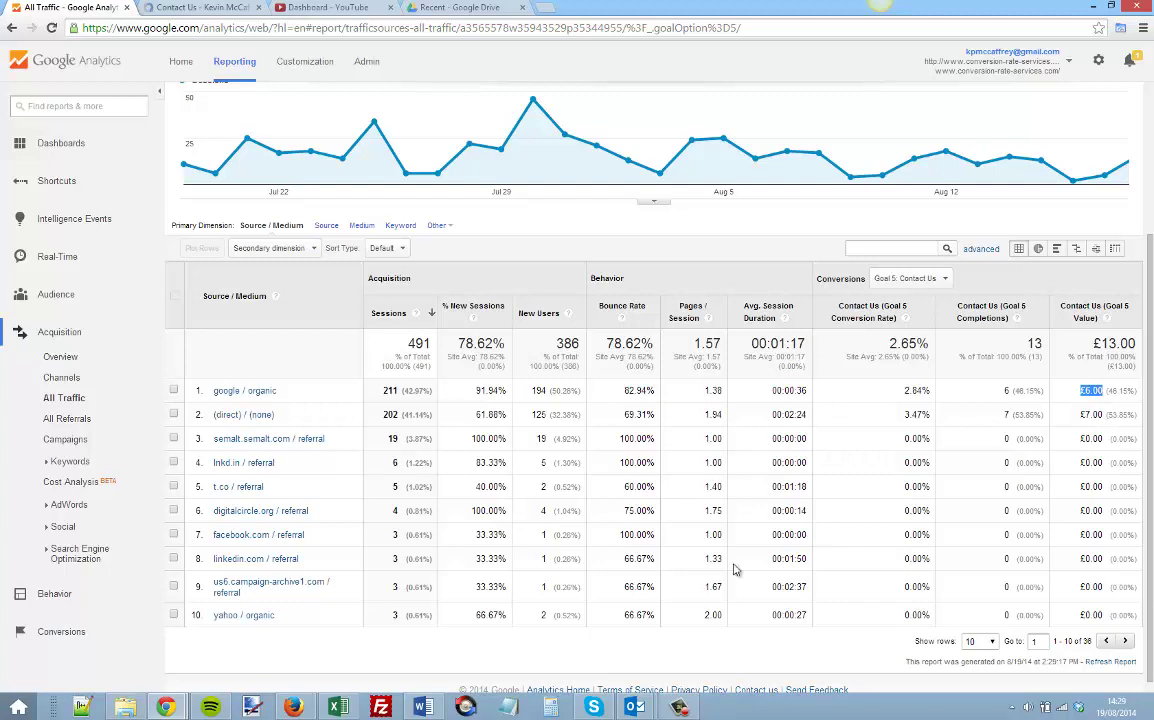
{"action": "left_click", "coordinate": [679, 707]}
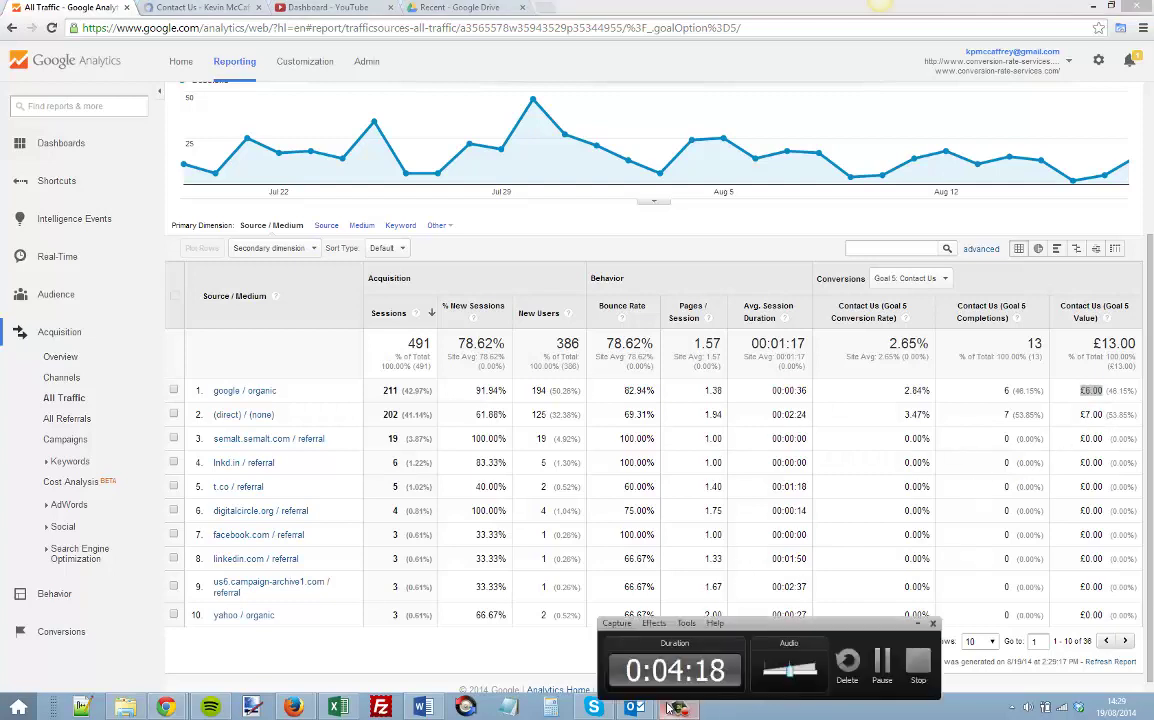
{"action": "left_click", "coordinate": [884, 667]}
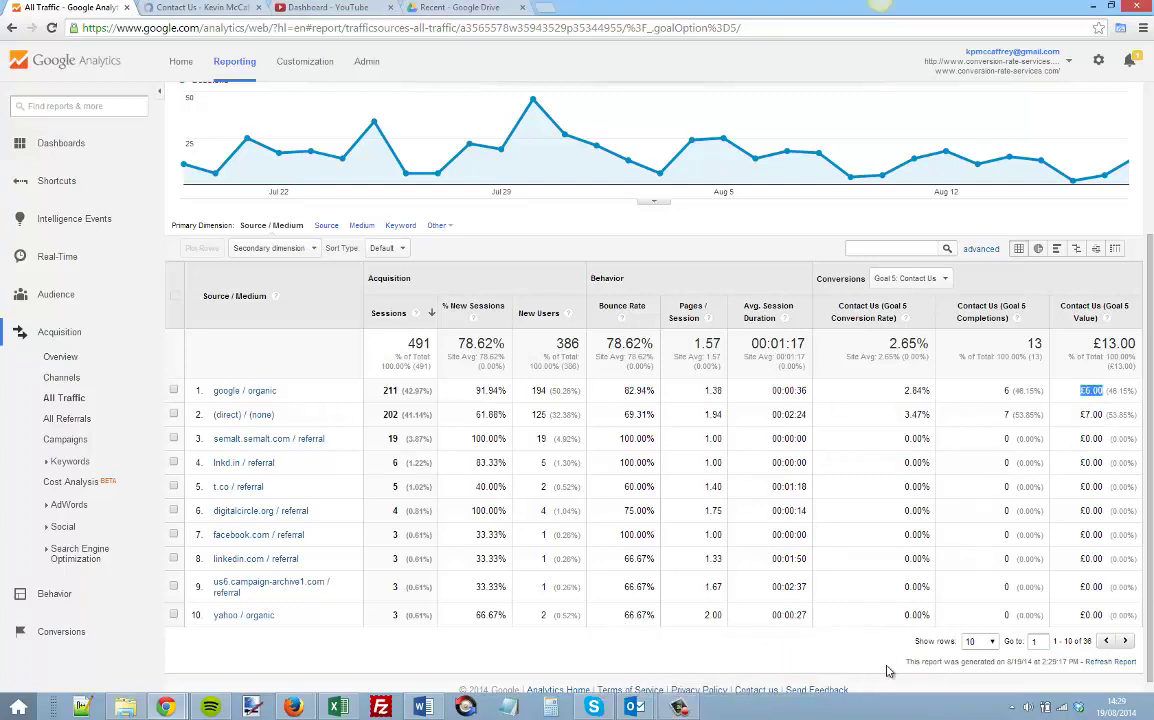